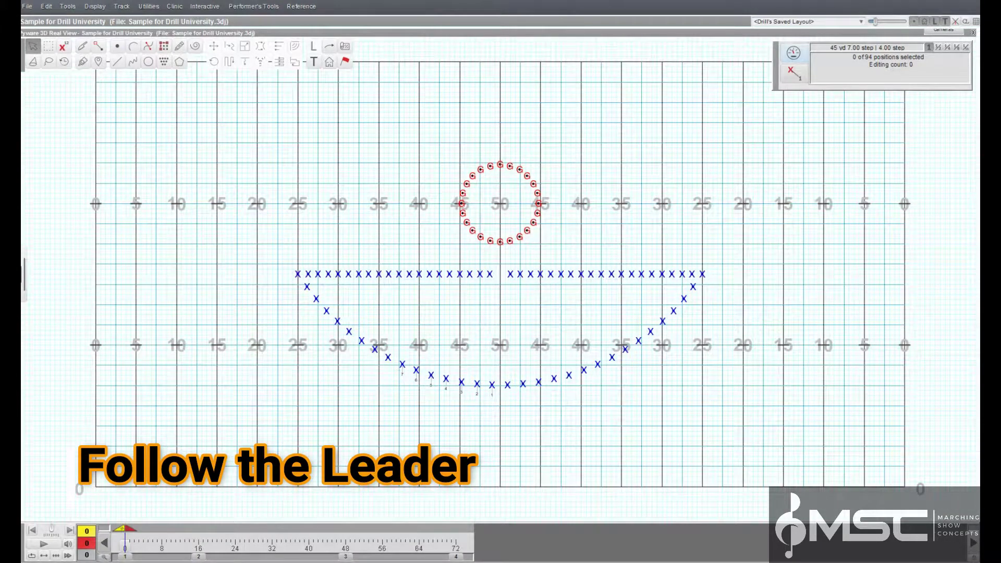
- Start Follow-the-Leader editing on the drill's performer line
click(230, 62)
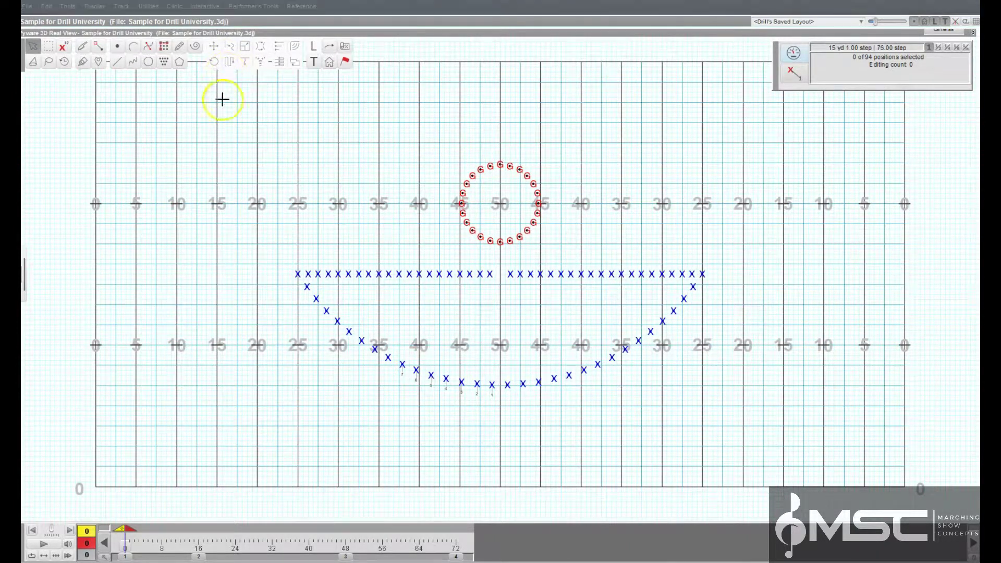
click(192, 165)
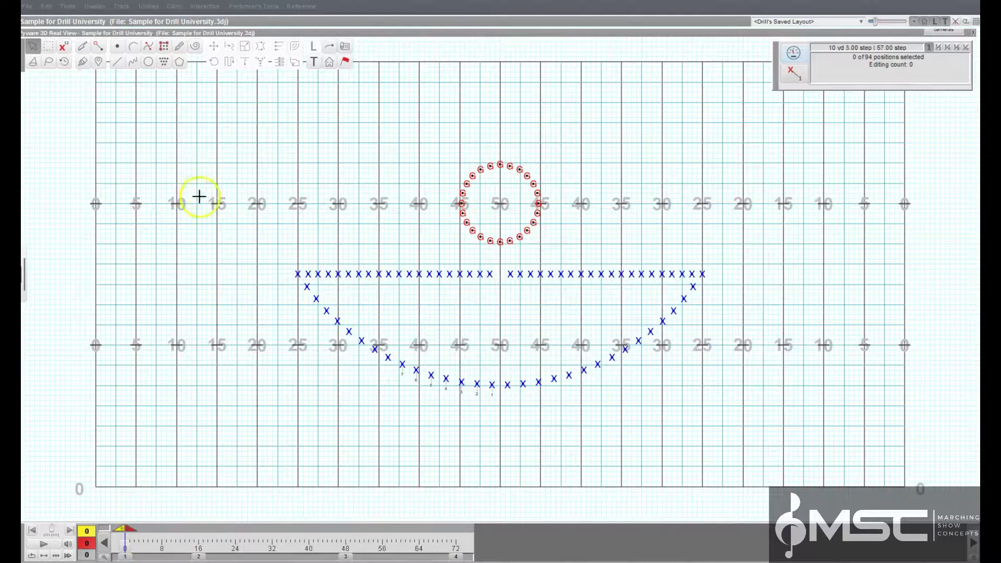
click(177, 344)
- Advance the drill to count 16 and marquee-select the 40 performers in the straight line
drag(129, 528, 199, 529)
click(361, 408)
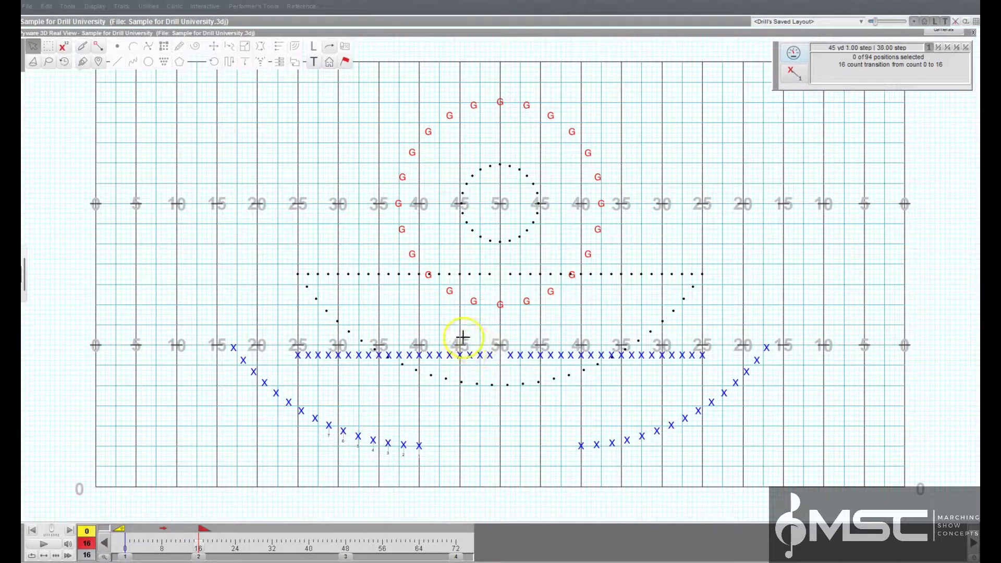
drag(462, 338, 577, 387)
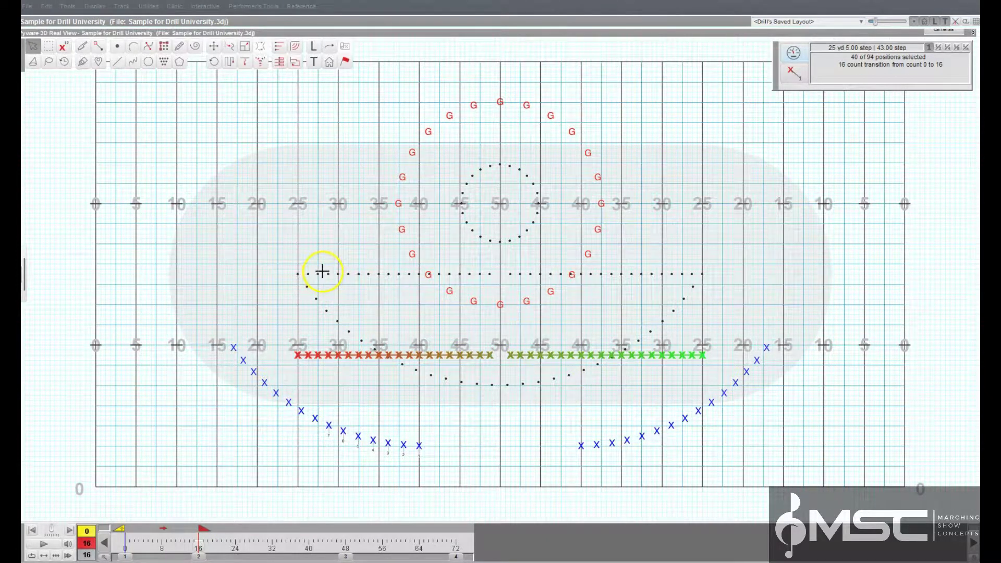
- Reassign the leaders so each half of the line leads from its outer end
click(230, 63)
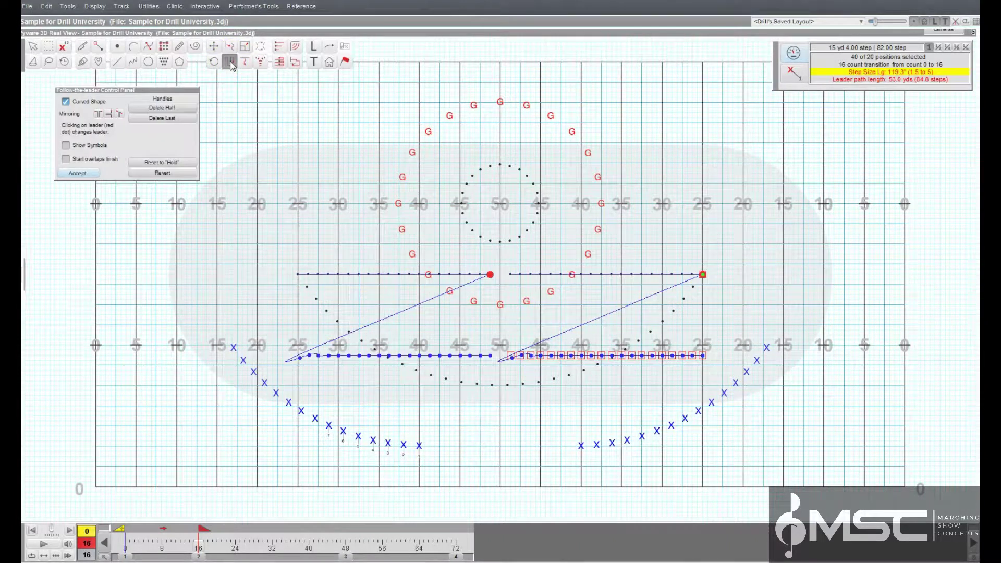
click(258, 282)
click(703, 275)
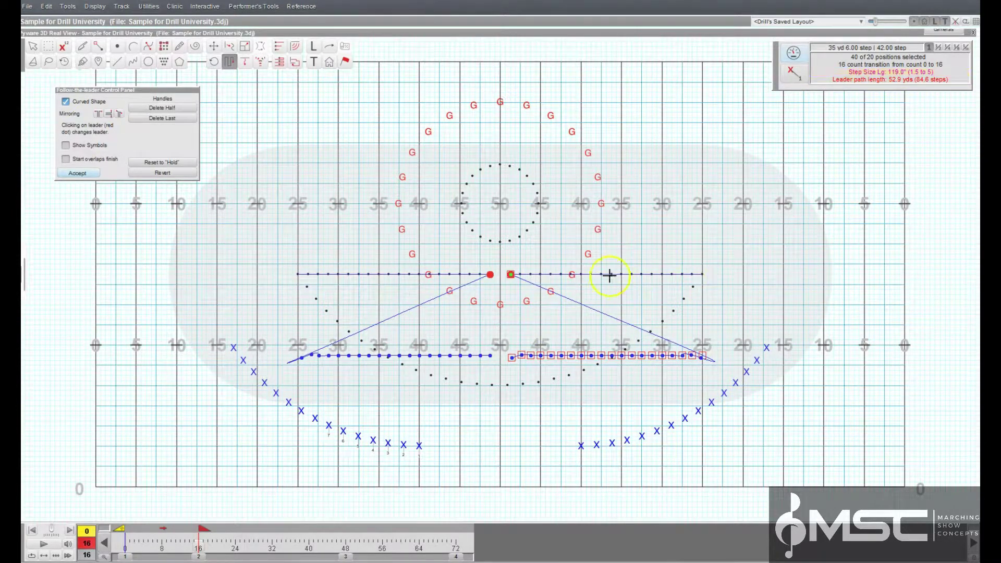
click(511, 275)
click(538, 338)
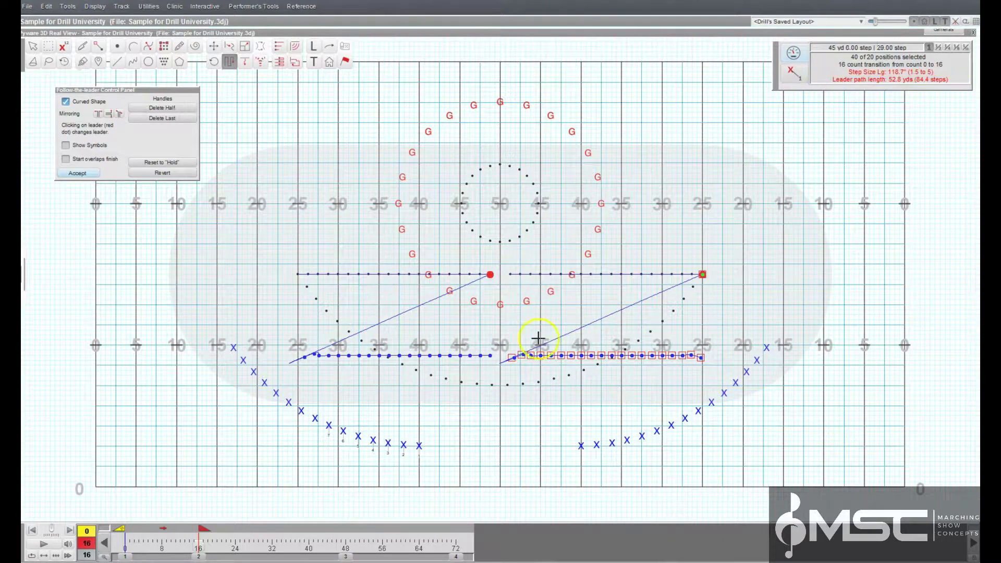
click(701, 273)
click(617, 344)
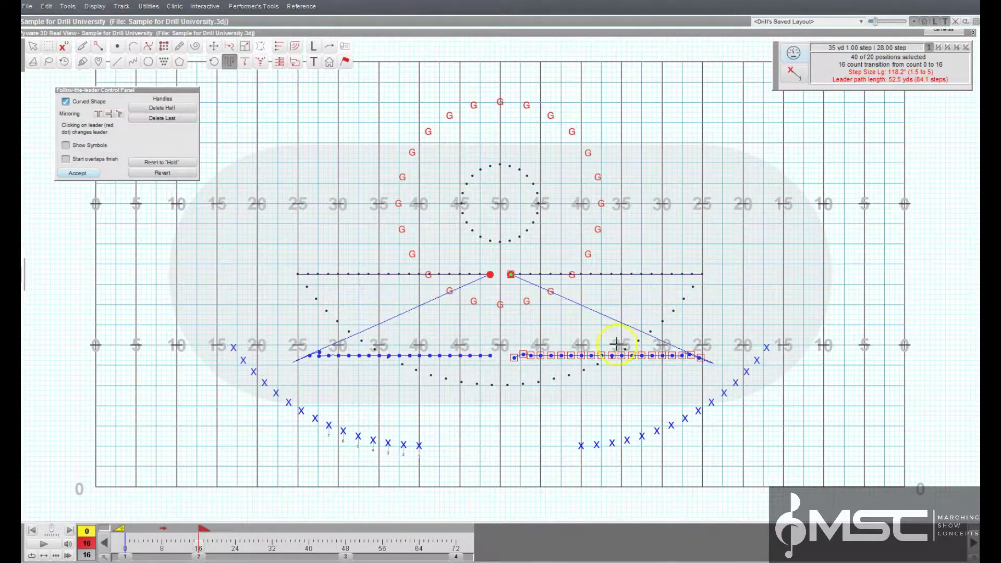
click(490, 274)
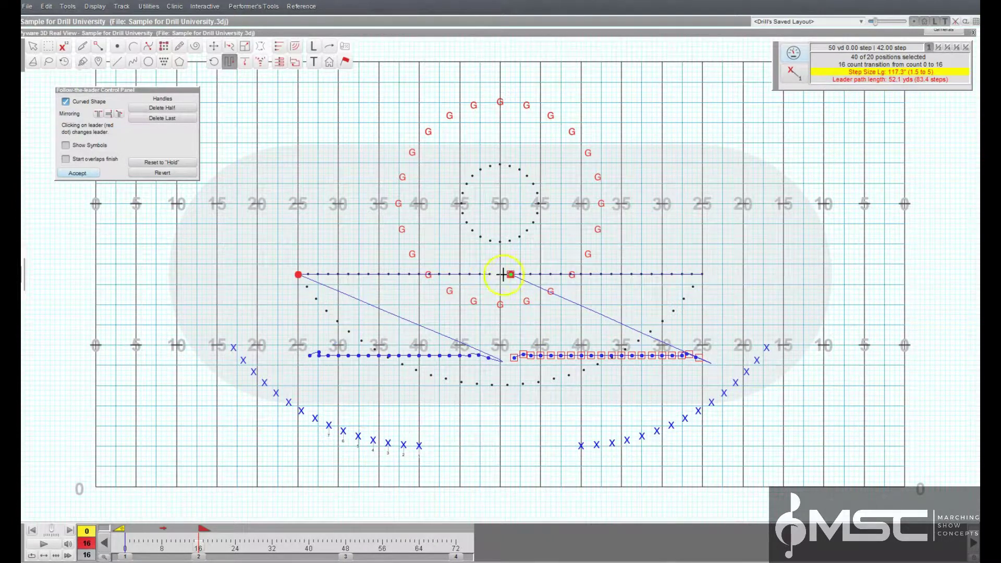
click(511, 273)
click(749, 316)
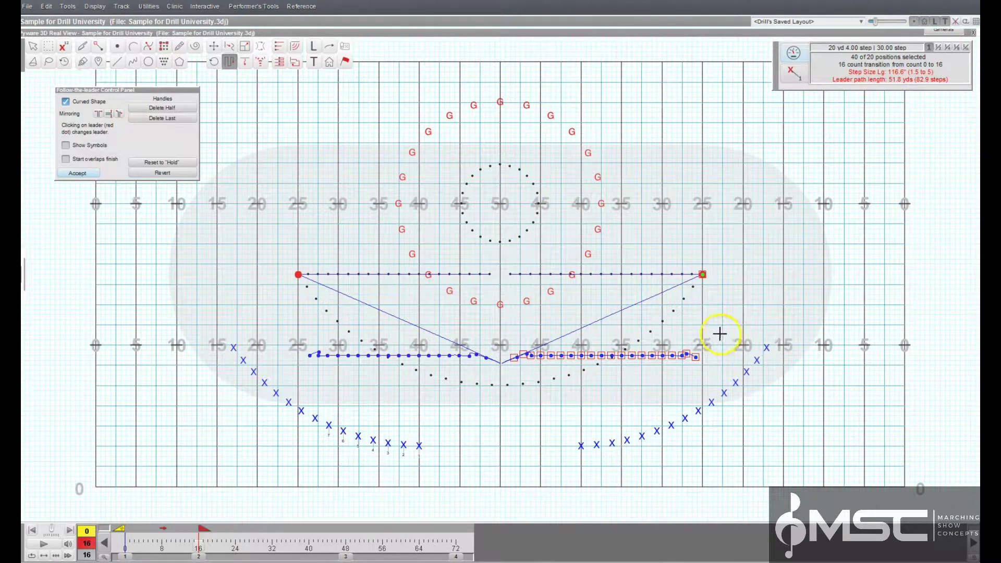
- Drag a path point downward so both mirrored paths dip near the 35-yard lines
click(601, 354)
mouse_move(601, 354)
mouse_down()
mouse_move(600, 343)
mouse_move(599, 365)
mouse_move(599, 356)
mouse_up()
click(641, 305)
click(651, 304)
click(651, 303)
click(640, 302)
click(619, 355)
drag(619, 355, 621, 375)
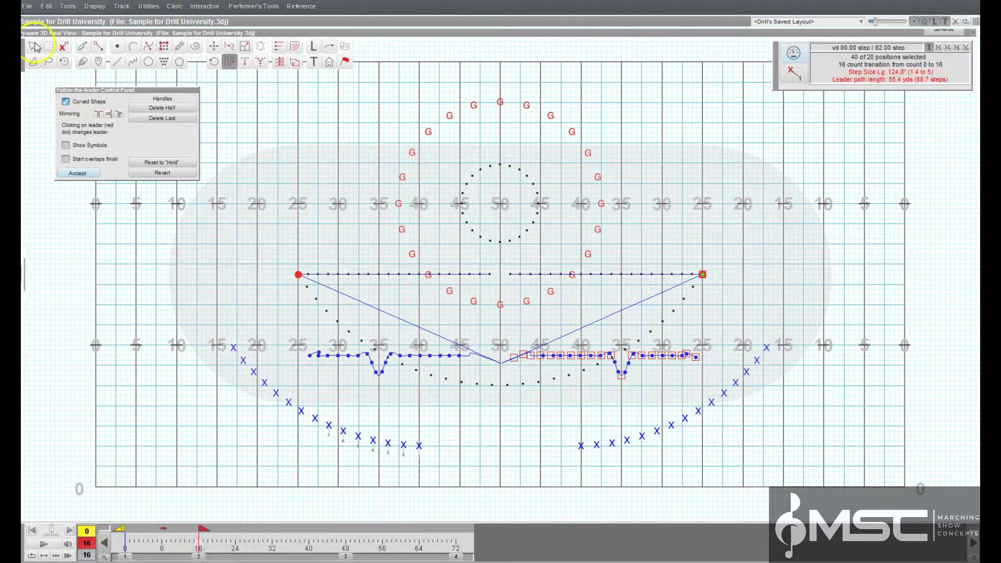
- Accept the path edits, then reset the line's transition to a hold
click(77, 173)
click(65, 46)
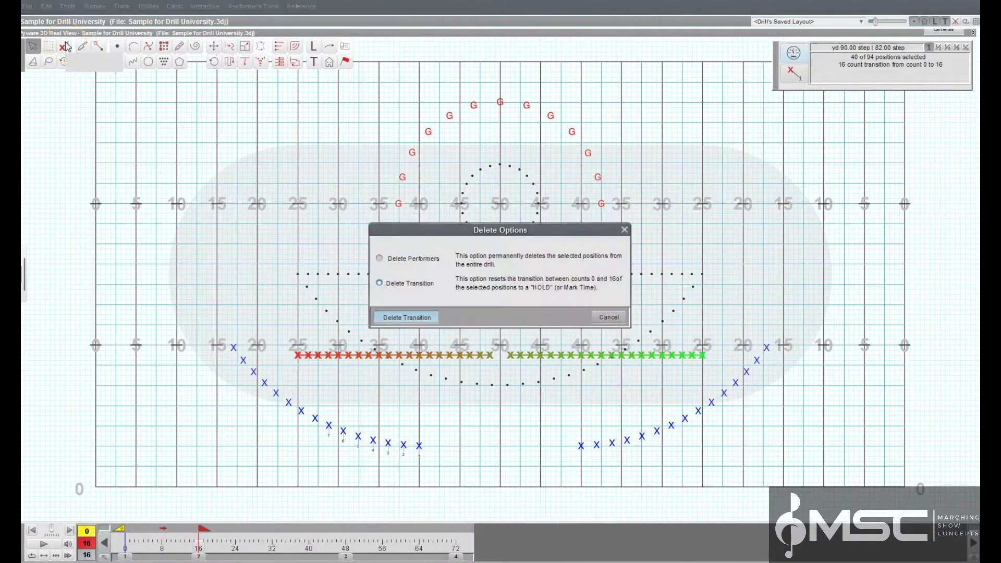
key(Return)
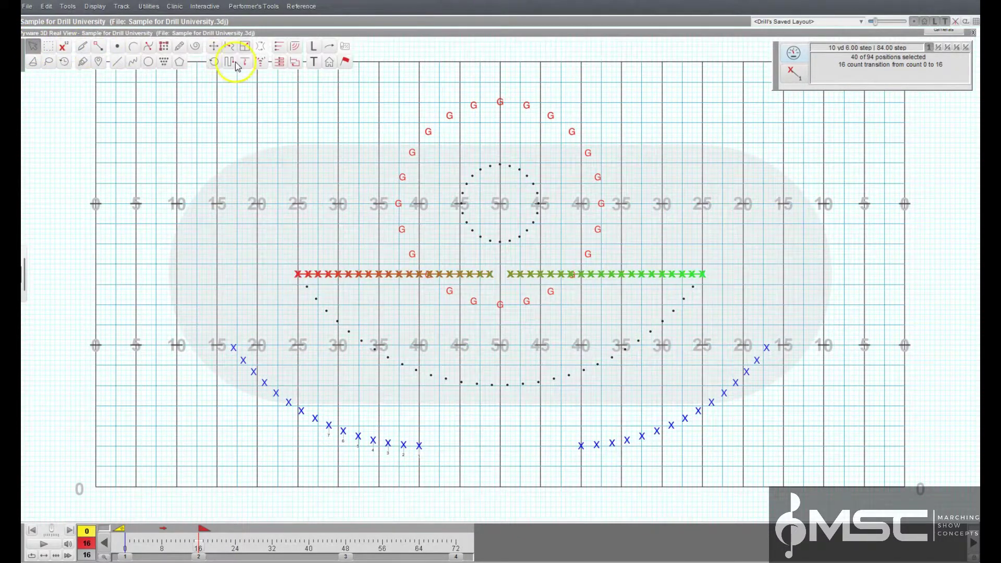
- Redraw a straight leader path from the left end down to the 25-yard line and along the row
click(228, 62)
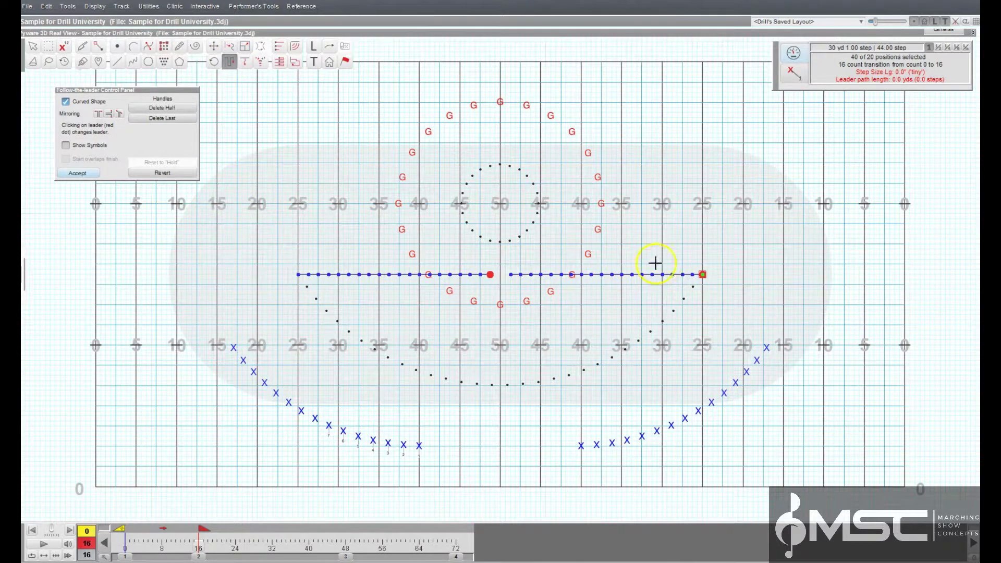
click(489, 274)
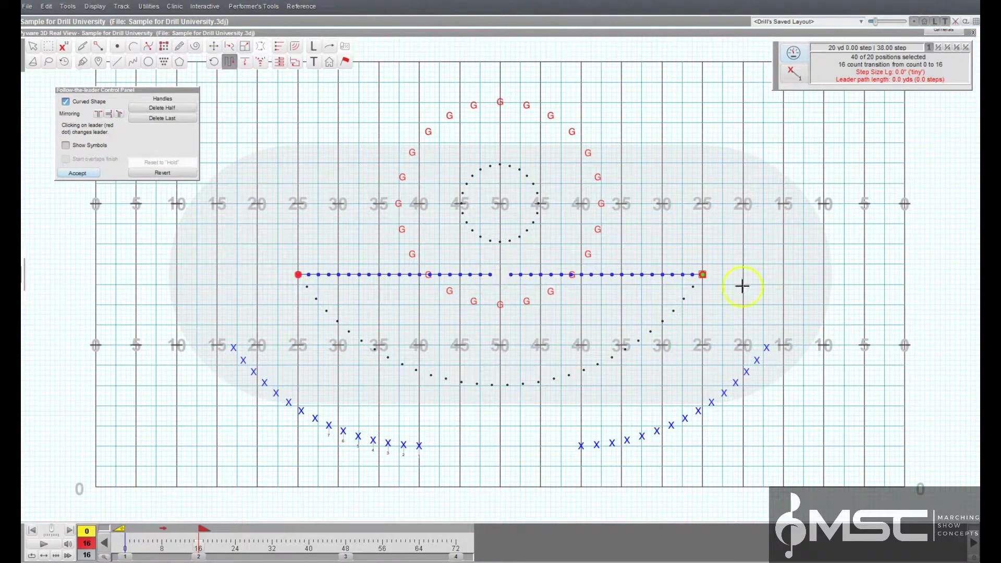
click(702, 355)
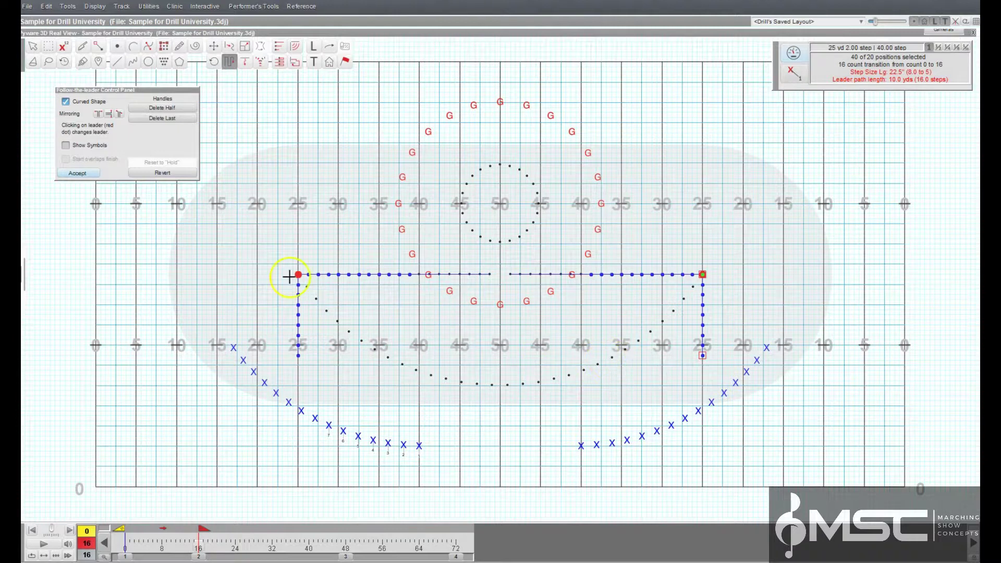
click(66, 101)
click(622, 356)
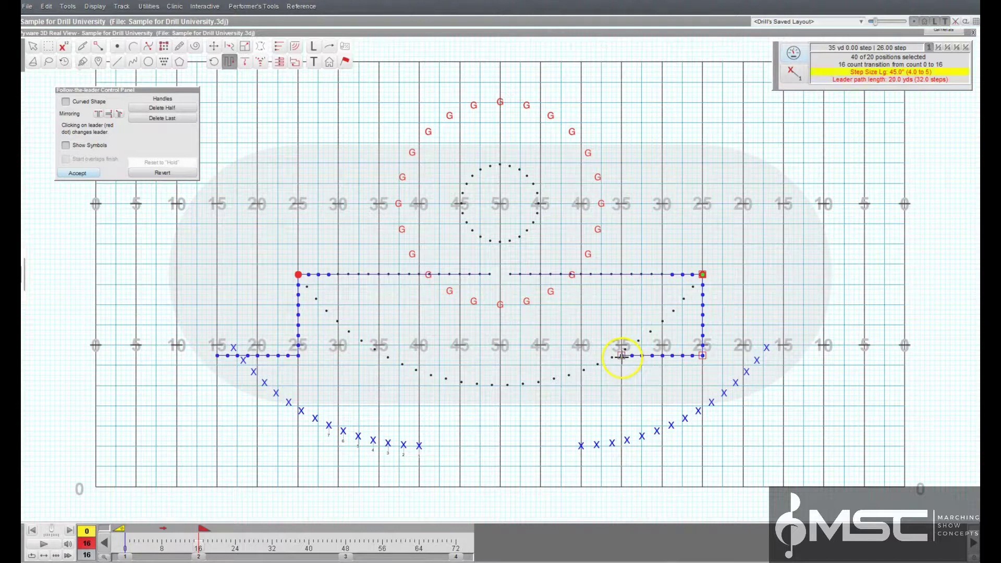
click(543, 356)
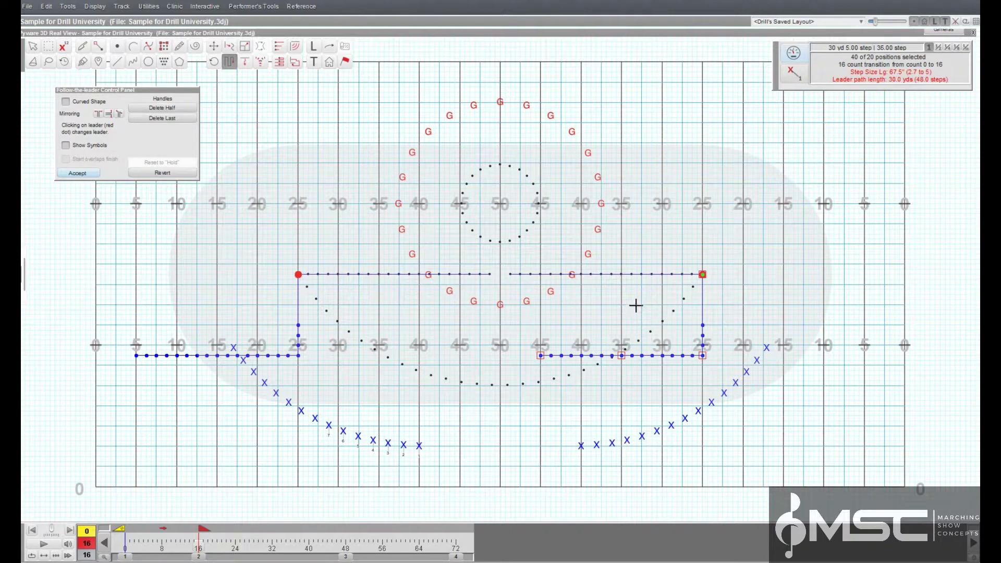
- Add a handle at the 35-yard point, remove the 40-yard handle, and delete the last path leg
click(619, 355)
click(622, 356)
click(572, 356)
click(614, 395)
click(152, 119)
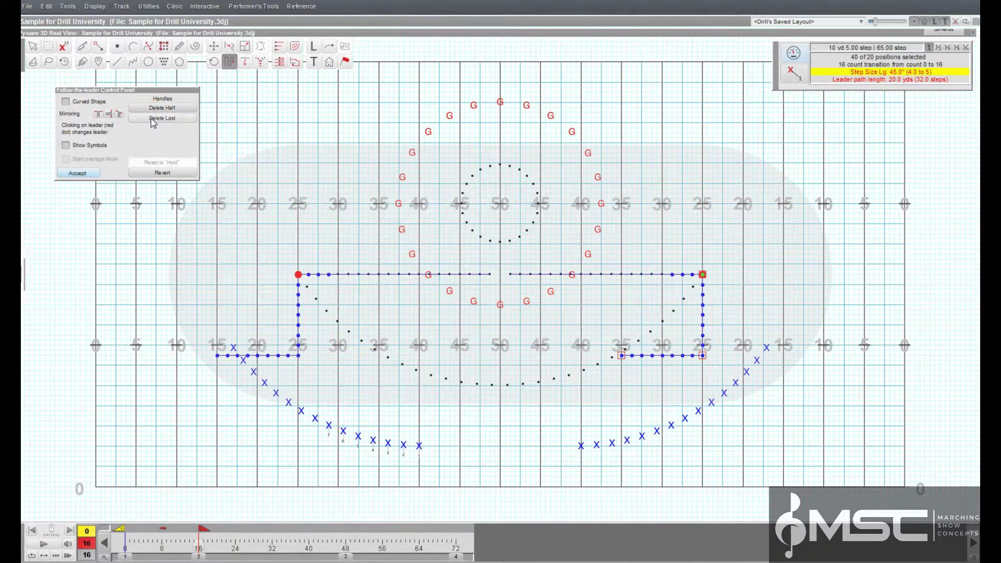
click(152, 119)
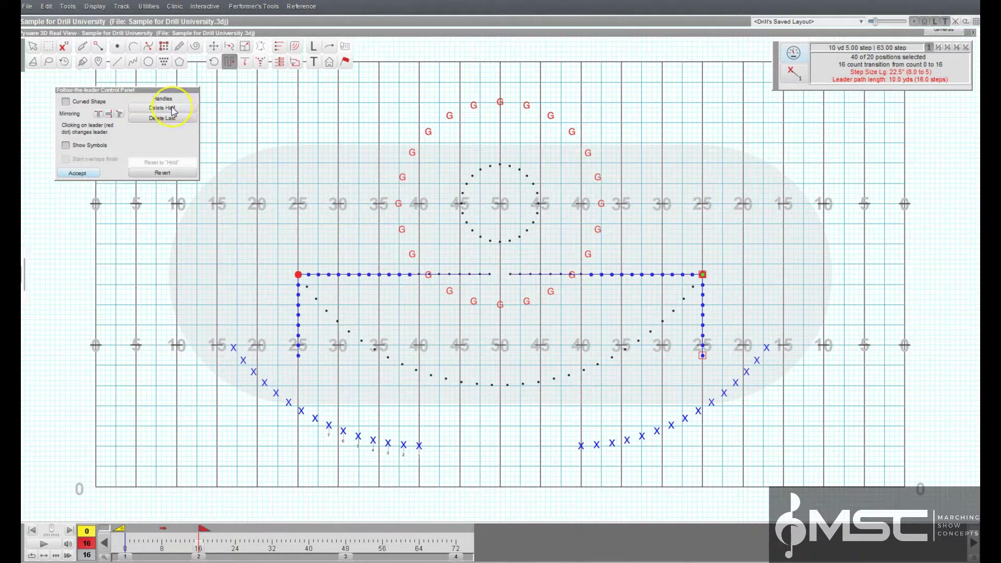
- Turn on Curved Shape, drag the curve point to reshape the path, then switch back to straight
click(86, 105)
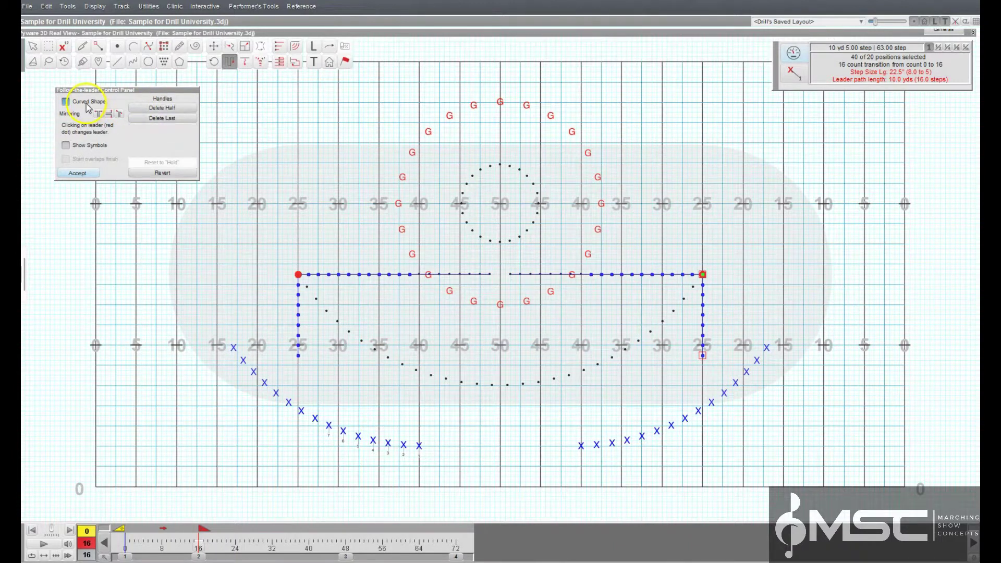
click(640, 355)
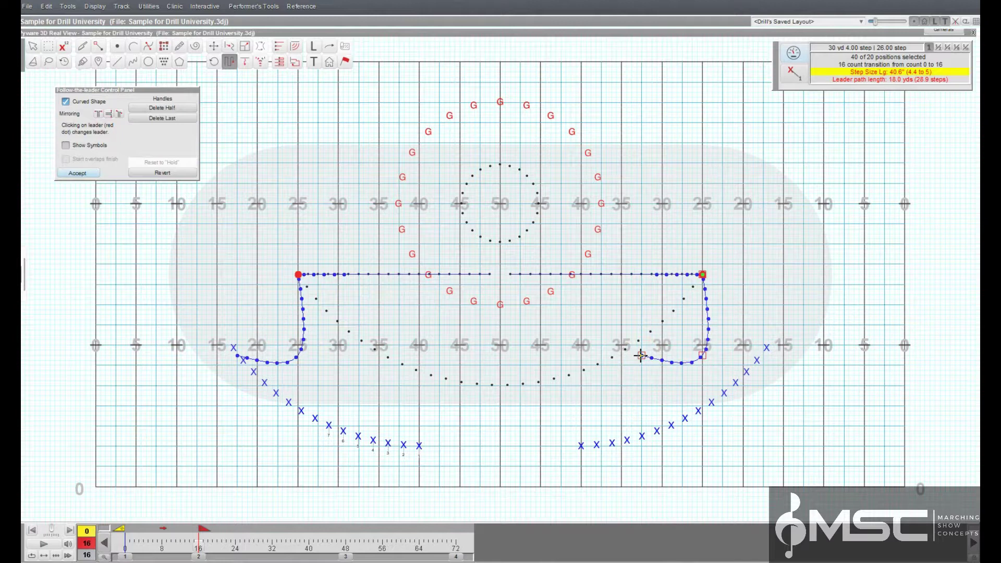
mouse_move(640, 355)
mouse_down()
mouse_move(659, 352)
mouse_move(641, 355)
mouse_up()
click(522, 304)
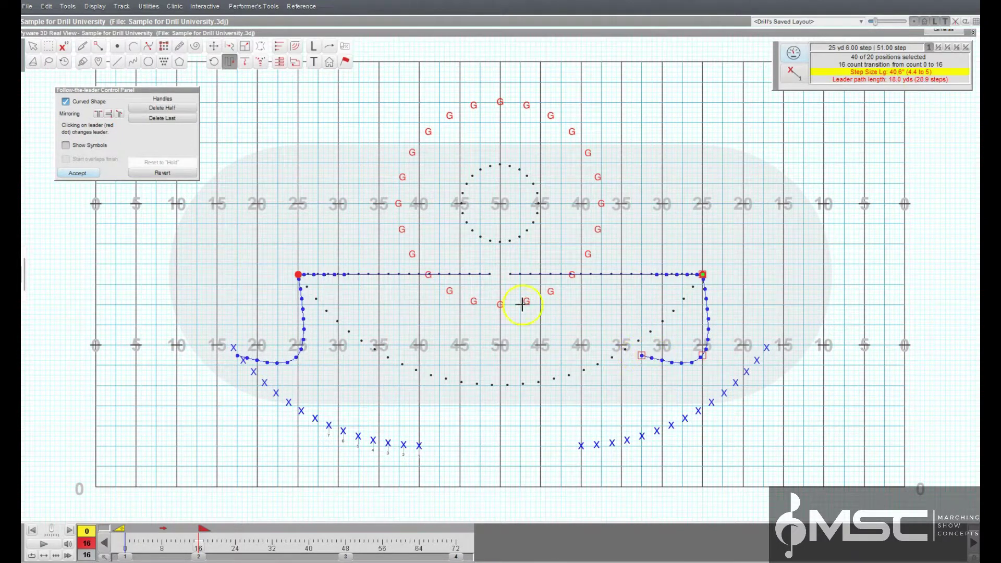
click(96, 104)
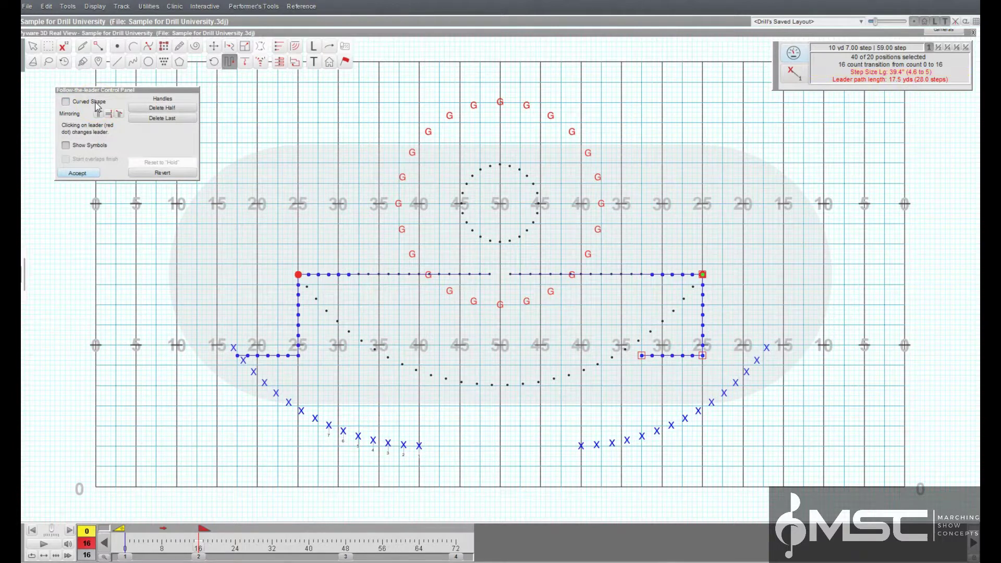
- Toggle Show Symbols on and off, then Revert to clear the leader path to 0.0 yds
click(96, 148)
click(92, 145)
click(92, 145)
click(157, 164)
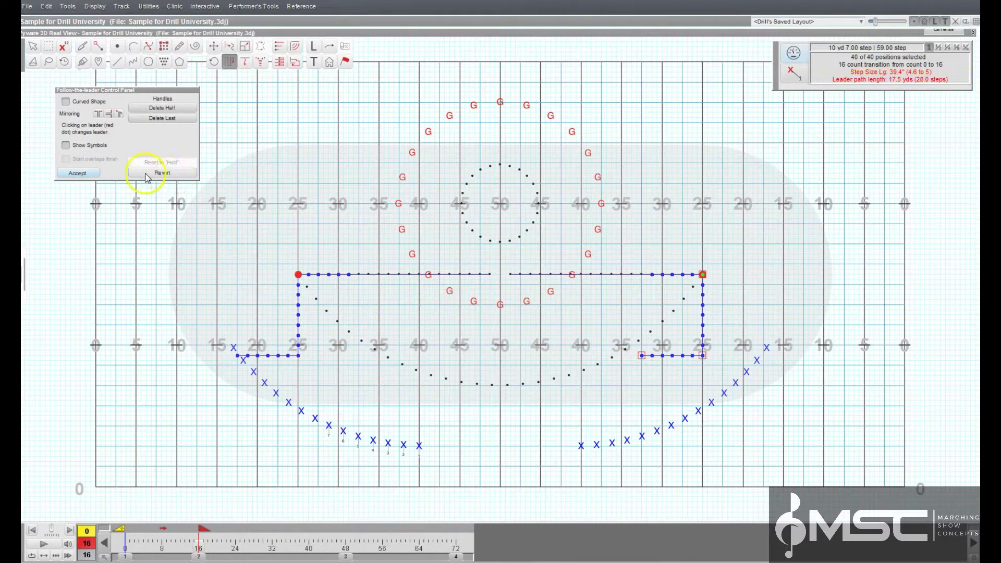
click(160, 174)
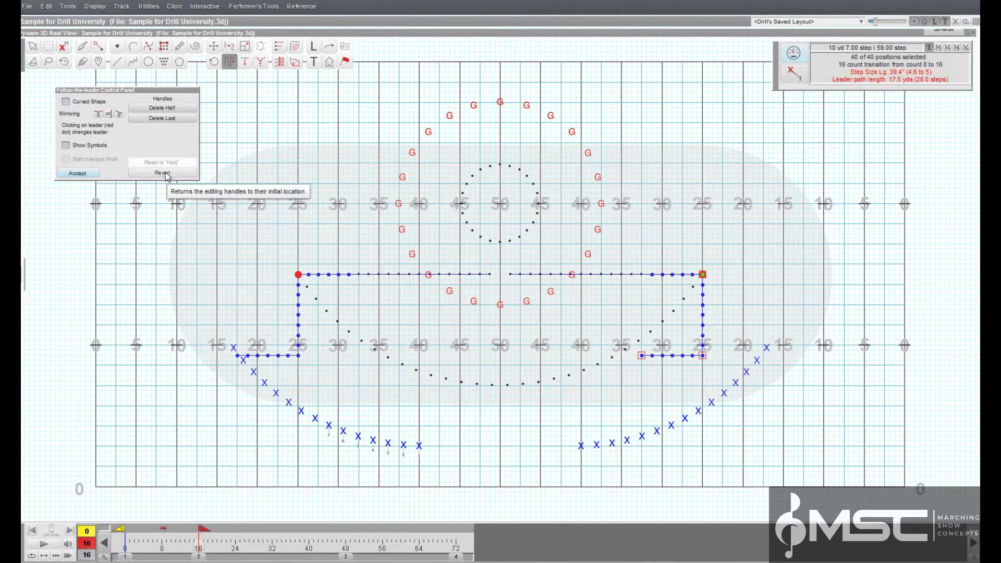
click(165, 173)
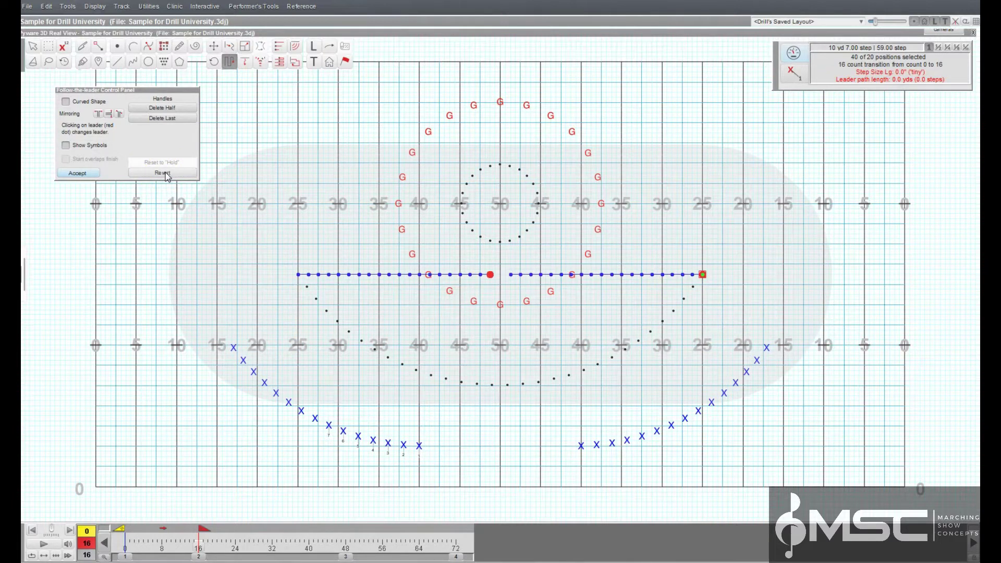
- Draw leader paths from the left-end leader using the first and second mirroring modes
click(99, 116)
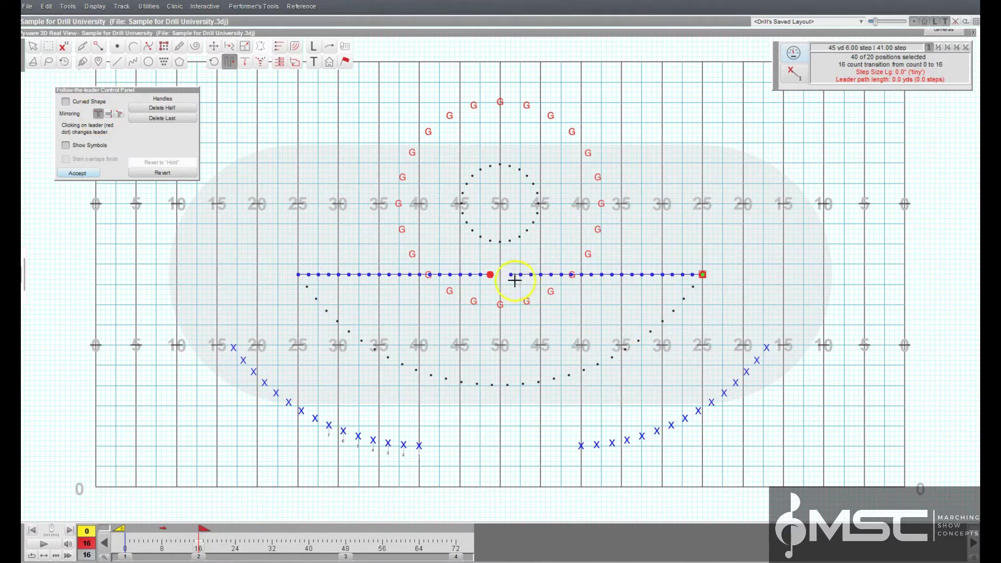
click(491, 274)
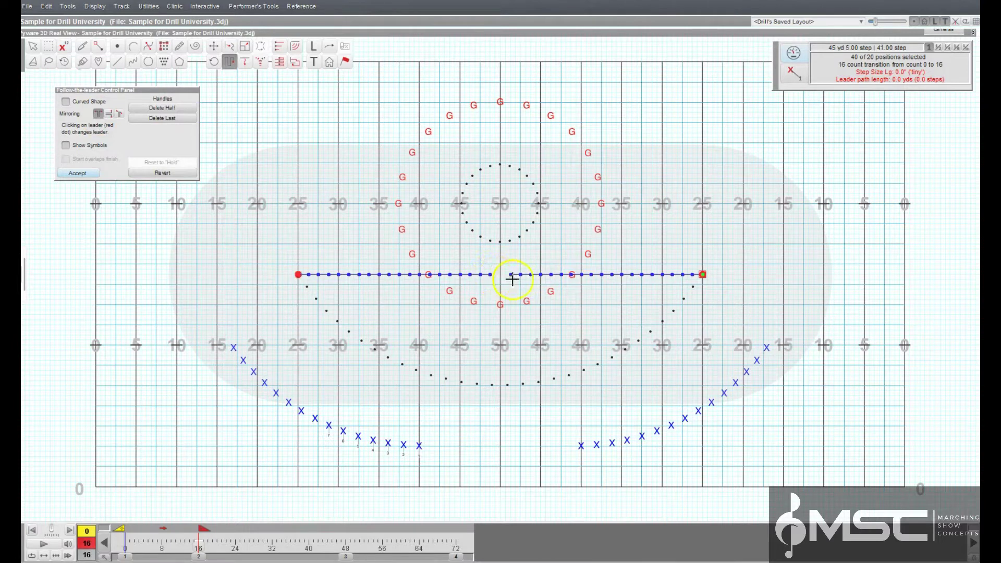
click(703, 365)
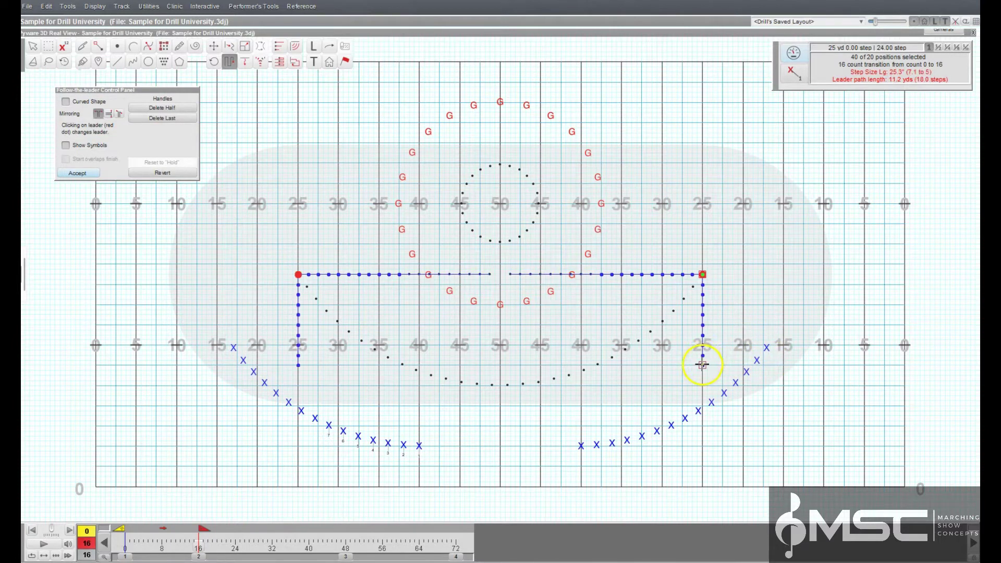
click(109, 114)
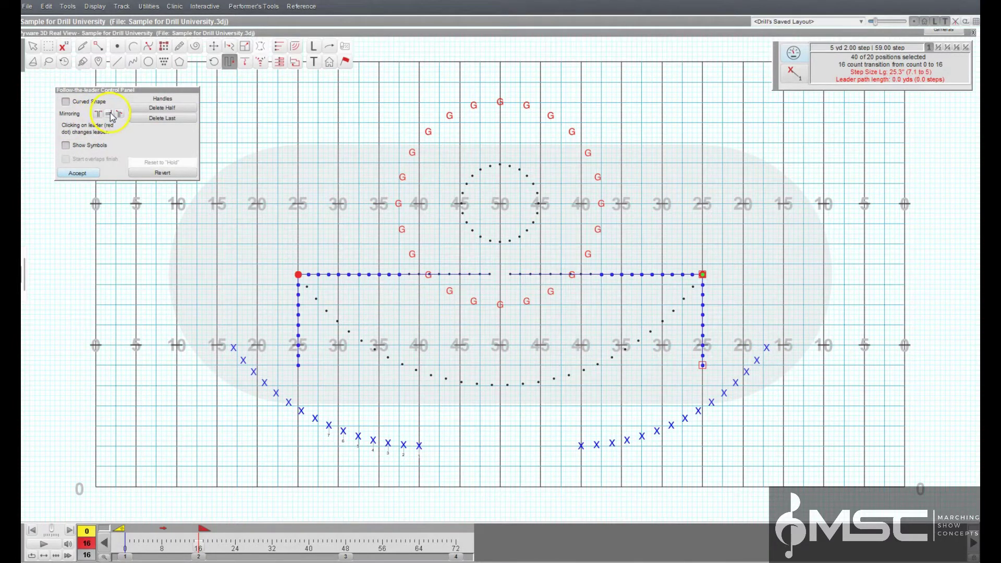
click(490, 274)
click(692, 356)
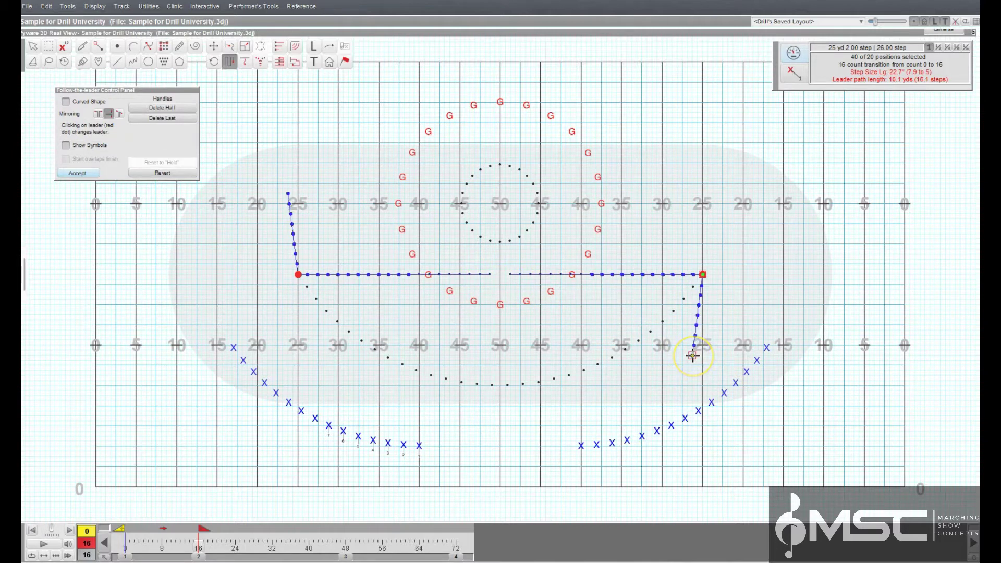
- Draw a mirrored diagonal path in the third mirroring mode and play back the transition
click(120, 114)
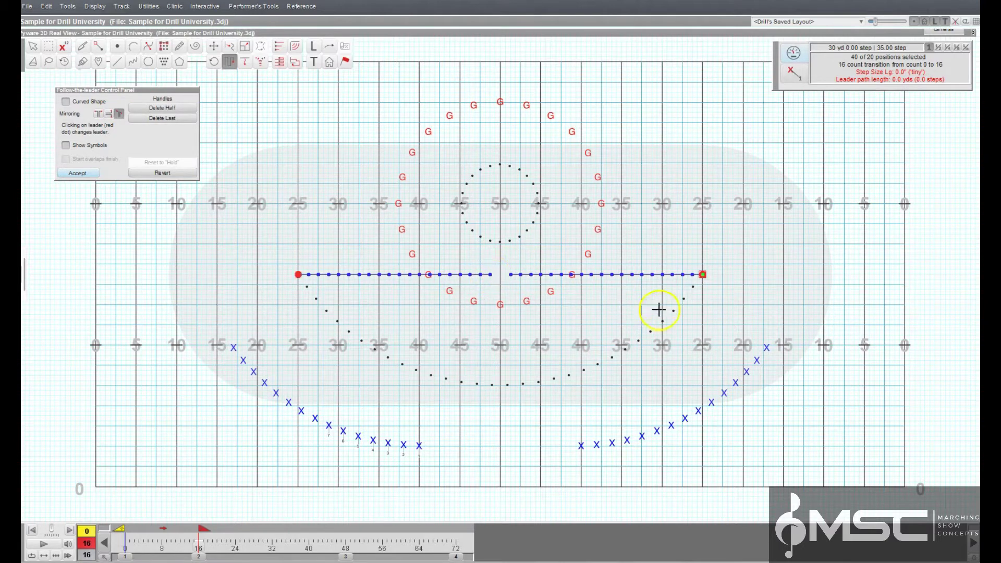
click(646, 328)
click(44, 544)
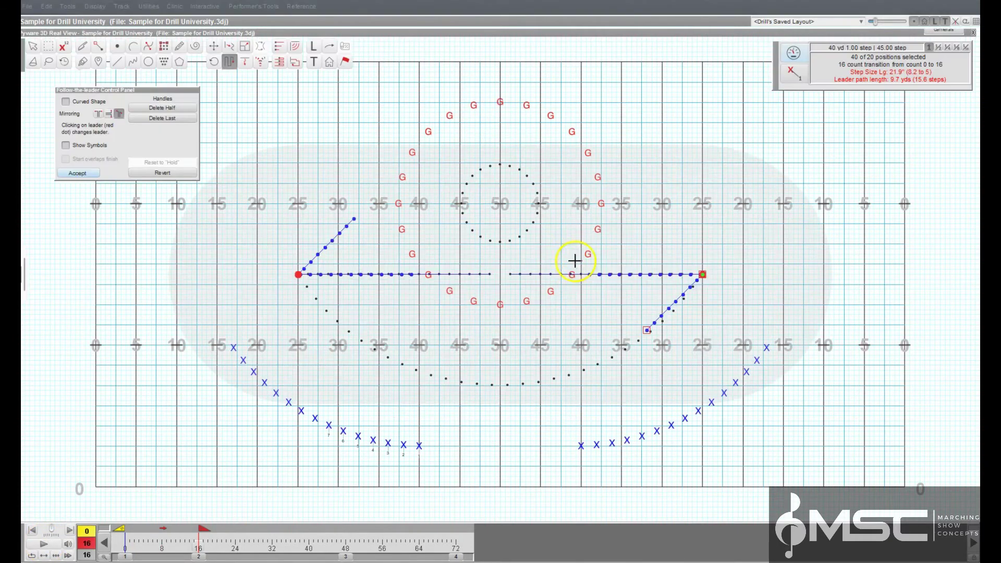
- Stop playback at count 13, toggle full-field view, and dismiss the Arc tool panel to deselect
click(44, 544)
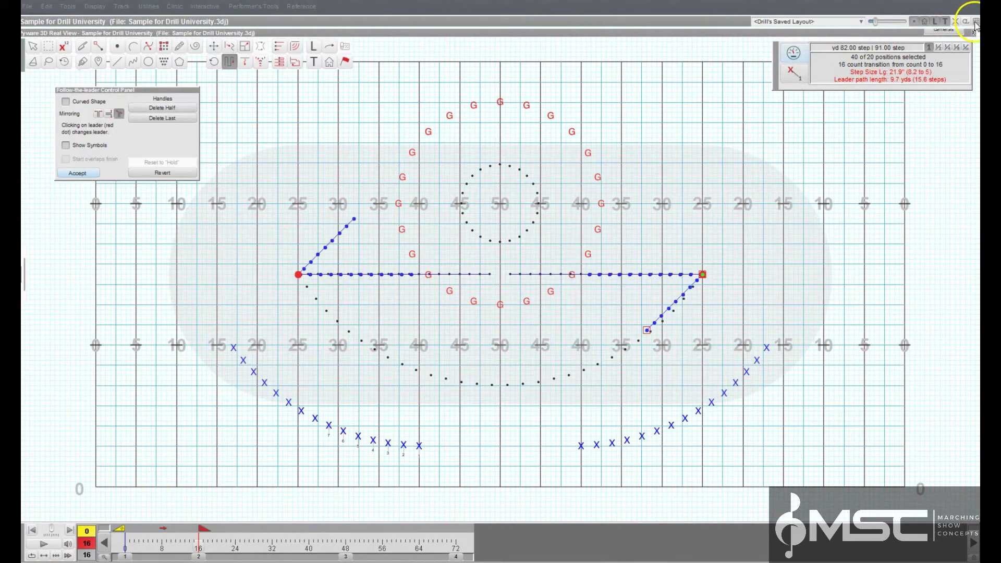
click(955, 21)
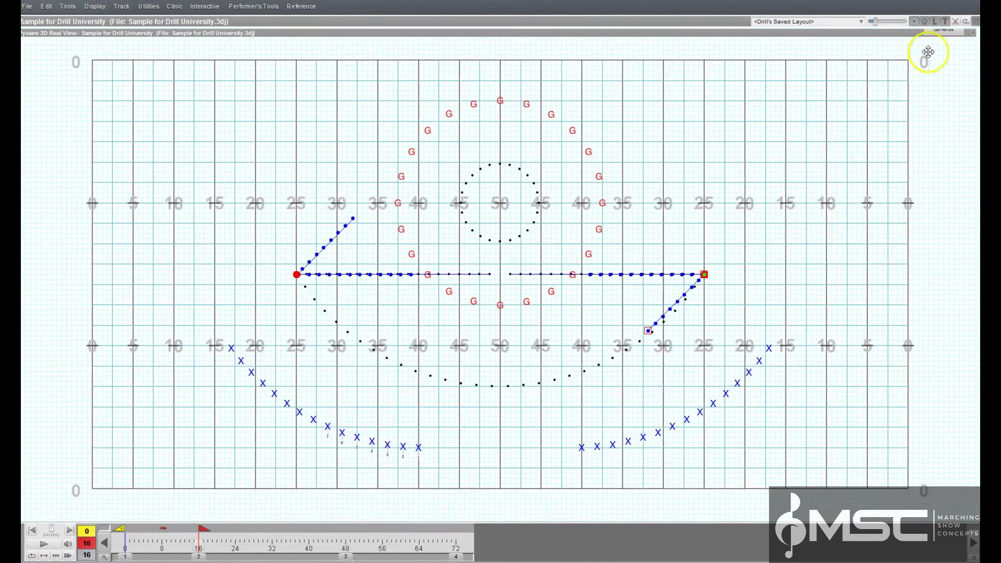
click(975, 22)
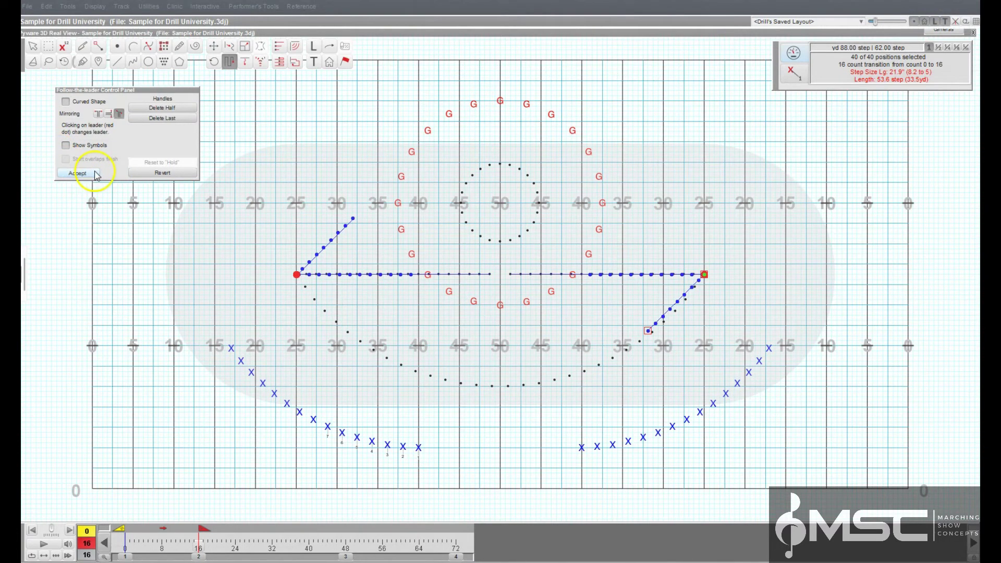
click(135, 50)
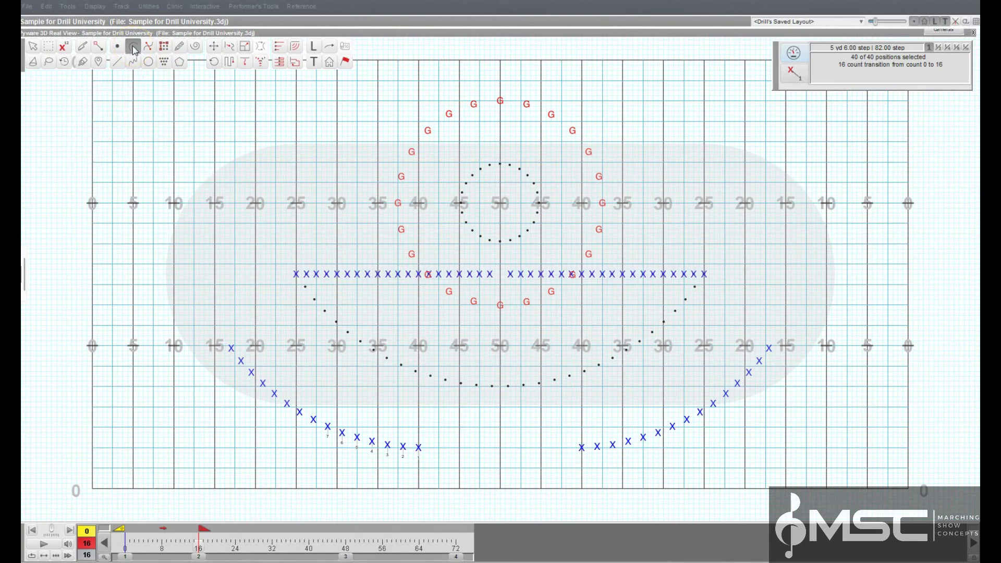
click(203, 531)
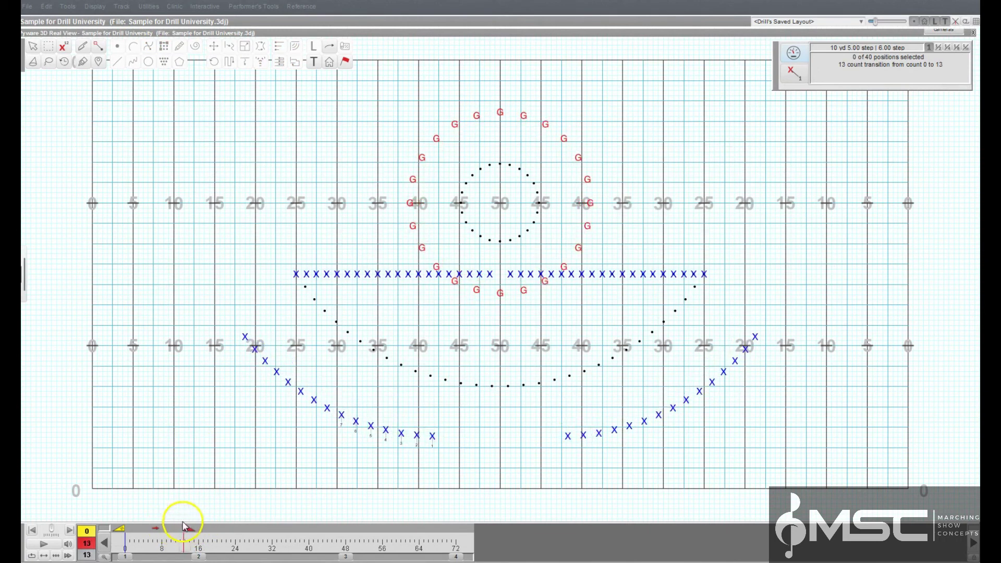